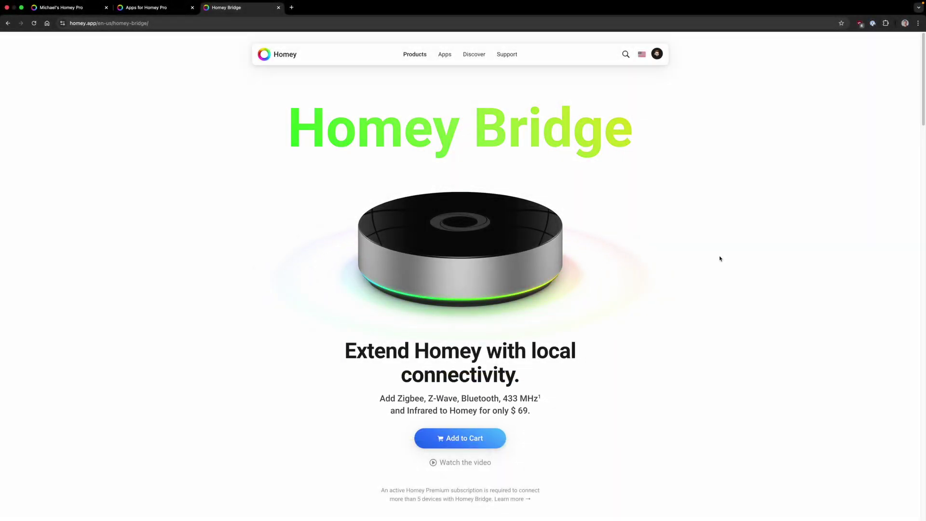
# - Review the Homey Bridge product page, including its supported smart home protocols
pyautogui.scroll(-8, 720, 259)
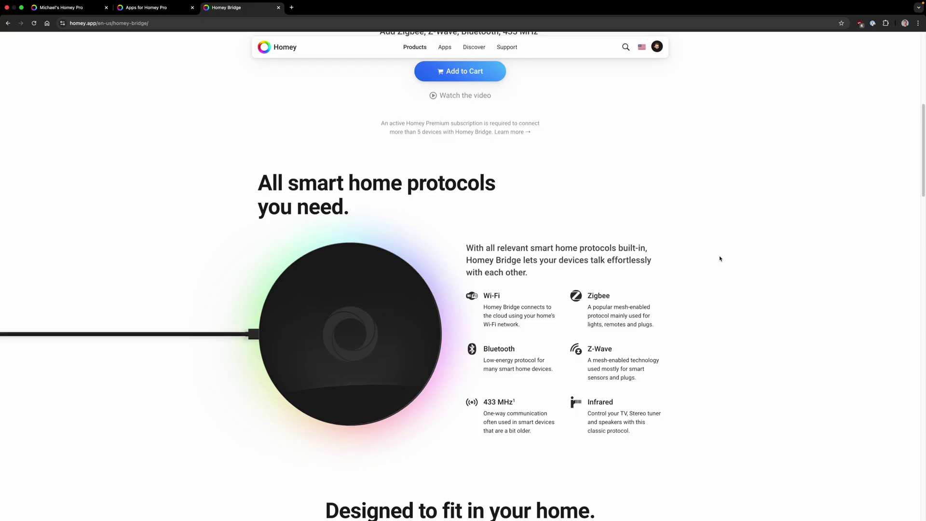
pyautogui.scroll(-4, 720, 259)
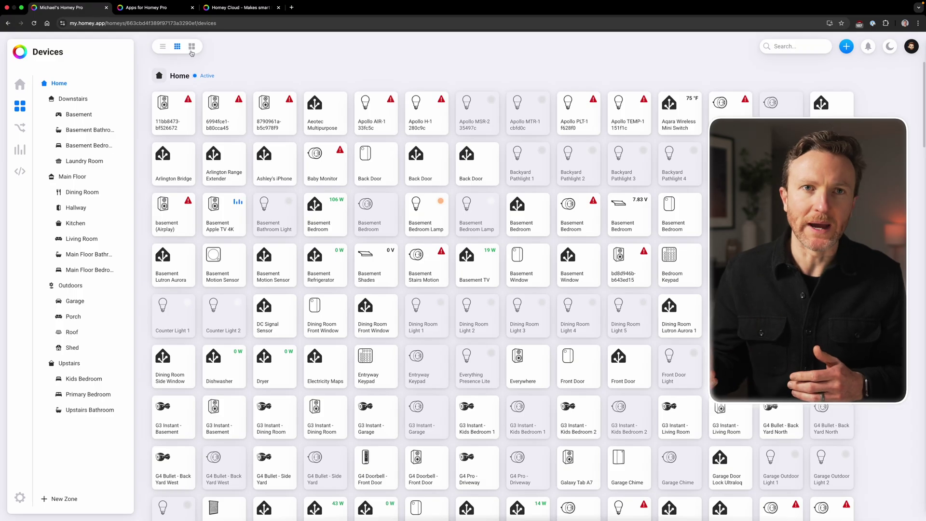
# - Show the Home devices as a list, look through it, and return to the compact grid layout
pyautogui.click(163, 47)
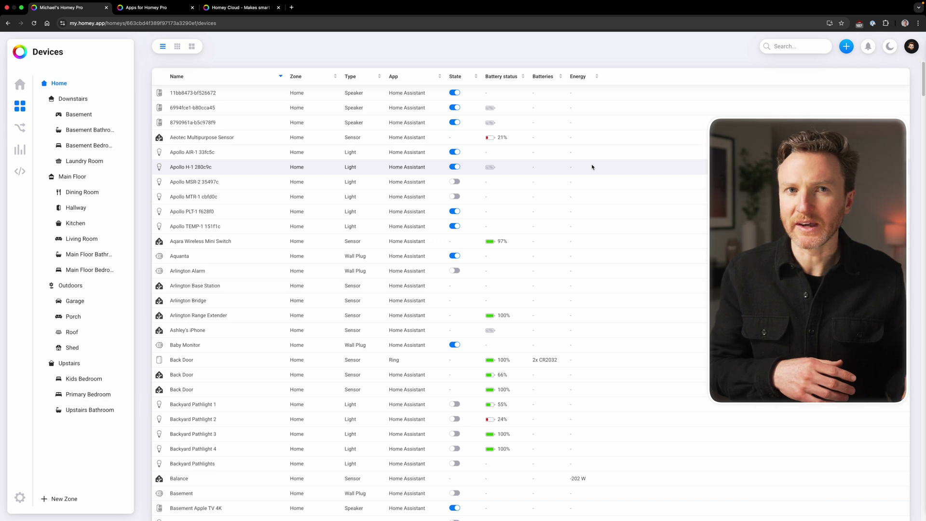
pyautogui.scroll(-10, 592, 167)
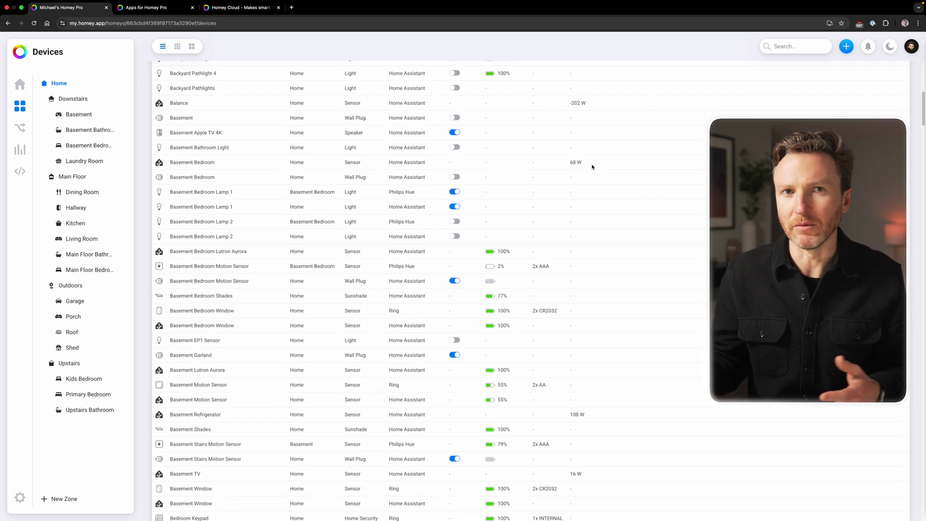
pyautogui.click(177, 47)
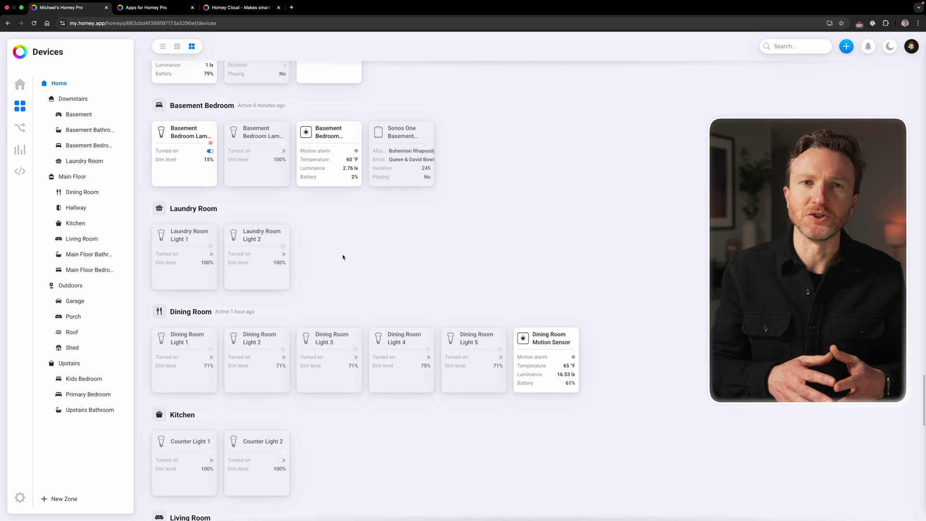
# - Turn on Basement Bedroom Lamp 2 from its device controls and close them
pyautogui.click(263, 131)
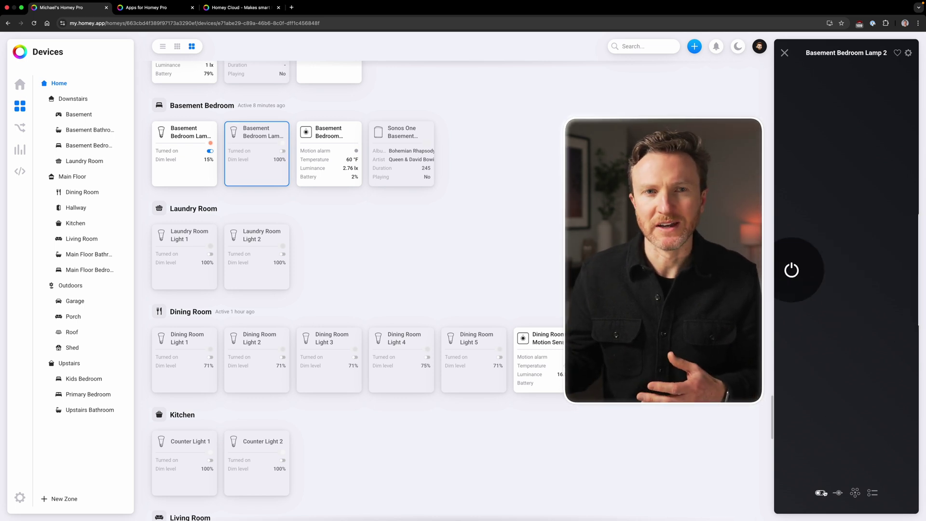
pyautogui.click(852, 268)
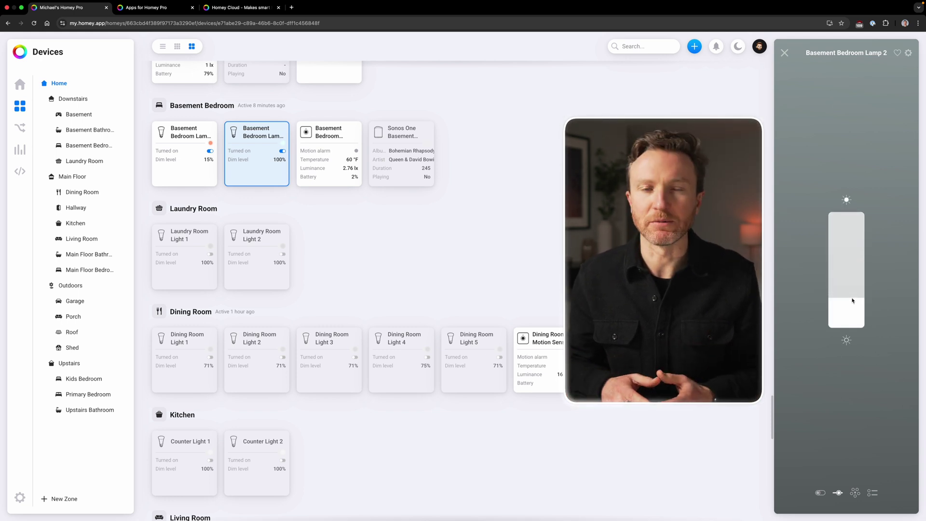
pyautogui.press('Escape')
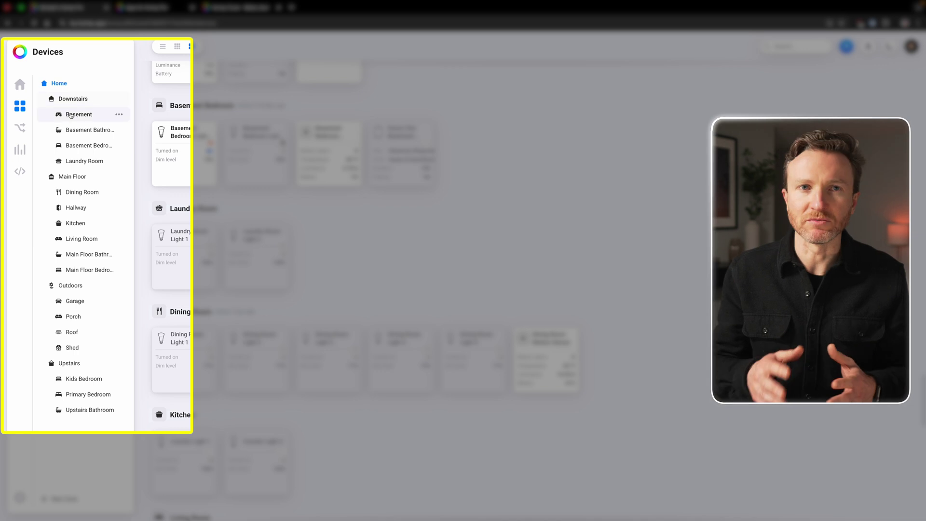
# - Open the Dining Room zone's name for editing
pyautogui.click(119, 192)
pyautogui.click(99, 209)
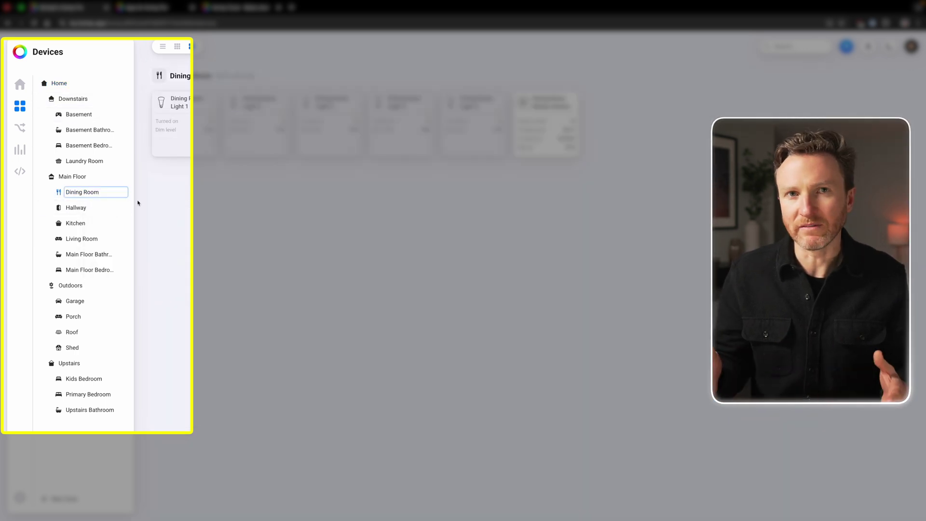
pyautogui.moveTo(83, 192)
pyautogui.mouseDown()
pyautogui.moveTo(89, 284)
pyautogui.moveTo(92, 193)
pyautogui.mouseUp()
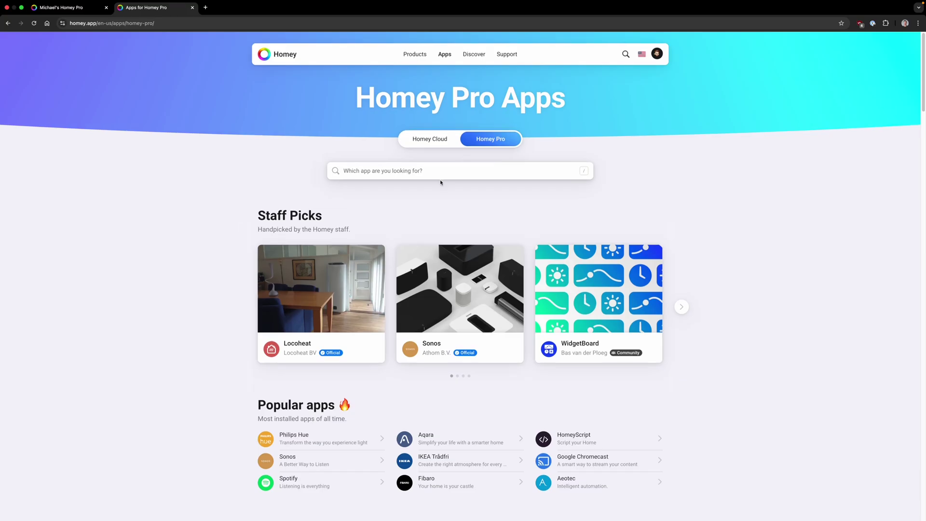
# - Browse the staff picks and popular apps on the Homey Pro Apps page
pyautogui.scroll(-5, 441, 182)
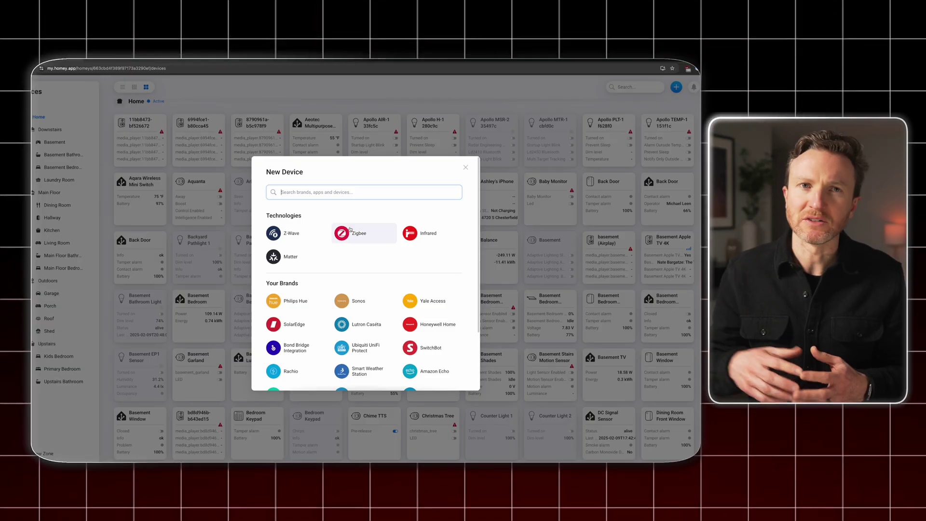
# - Search the new-device brands for "ring", choose Ring's Camera device, and start its installation and connection
pyautogui.scroll(-3, 306, 219)
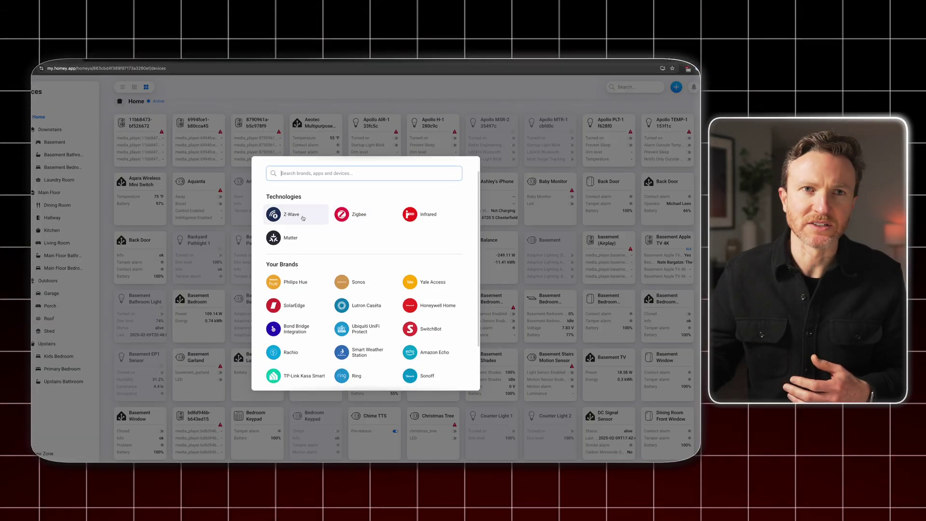
pyautogui.scroll(-1, 285, 249)
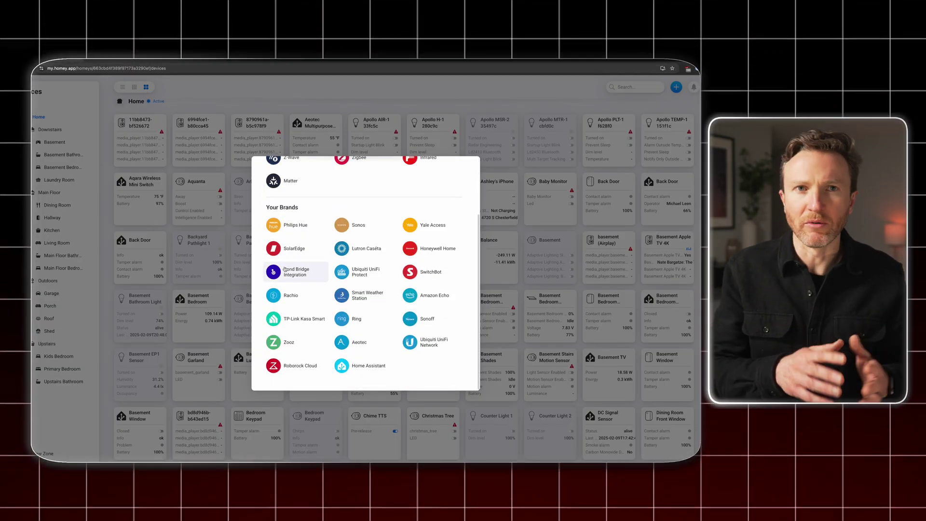
pyautogui.write('ring')
pyautogui.click(273, 234)
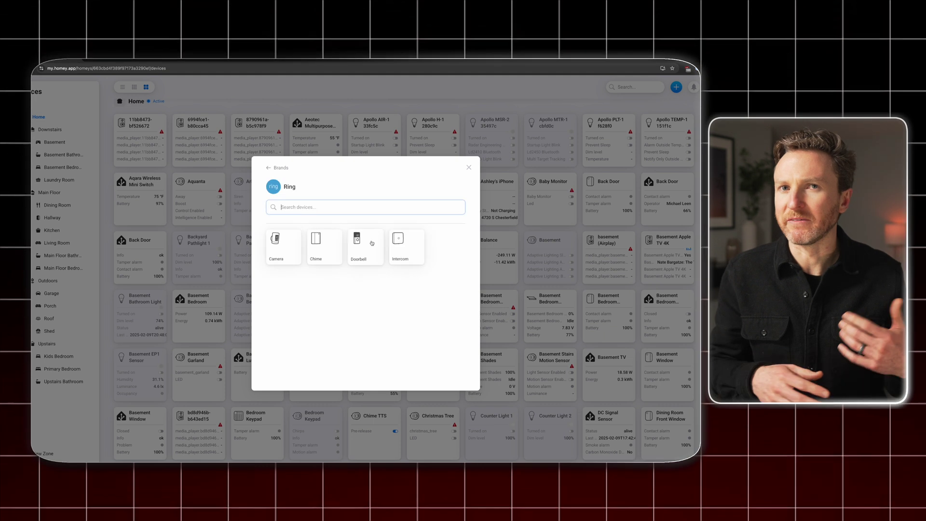
pyautogui.click(275, 246)
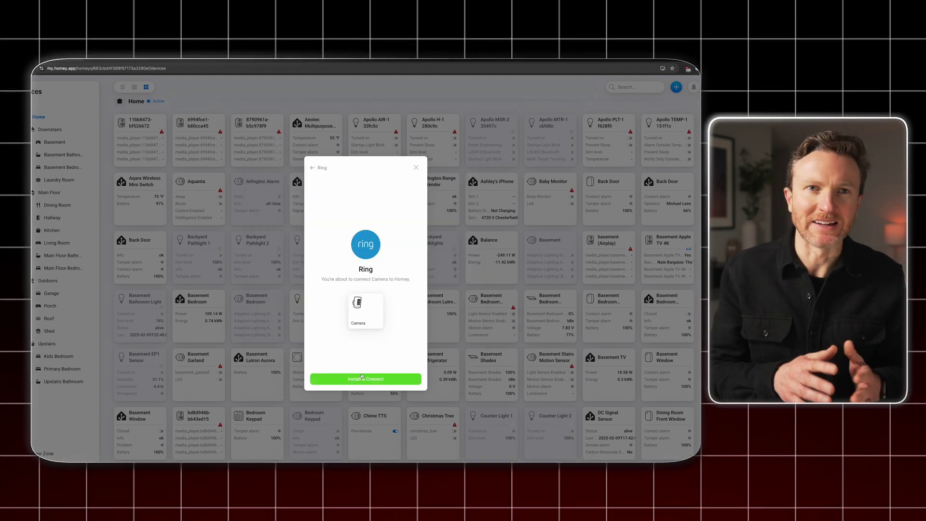
pyautogui.click(365, 379)
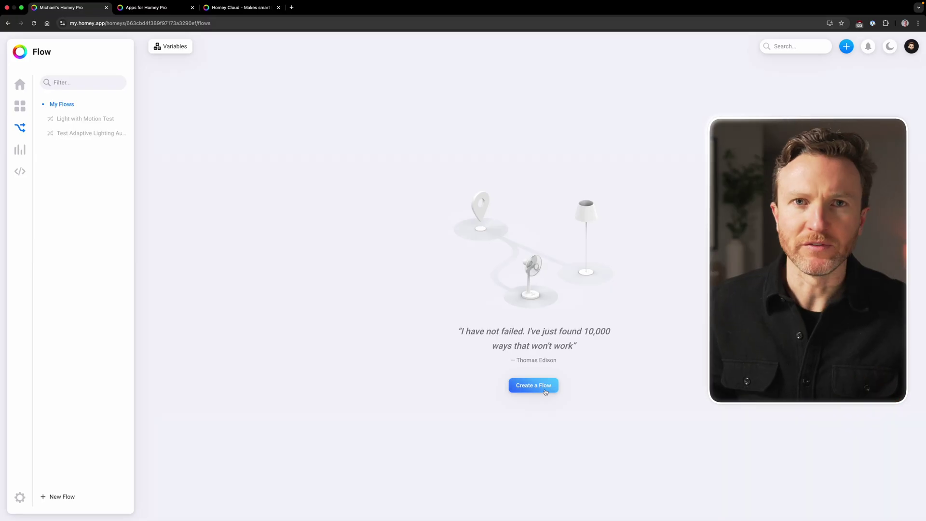
# - Create a new Standard Flow and name it "Test Automation"
pyautogui.click(546, 390)
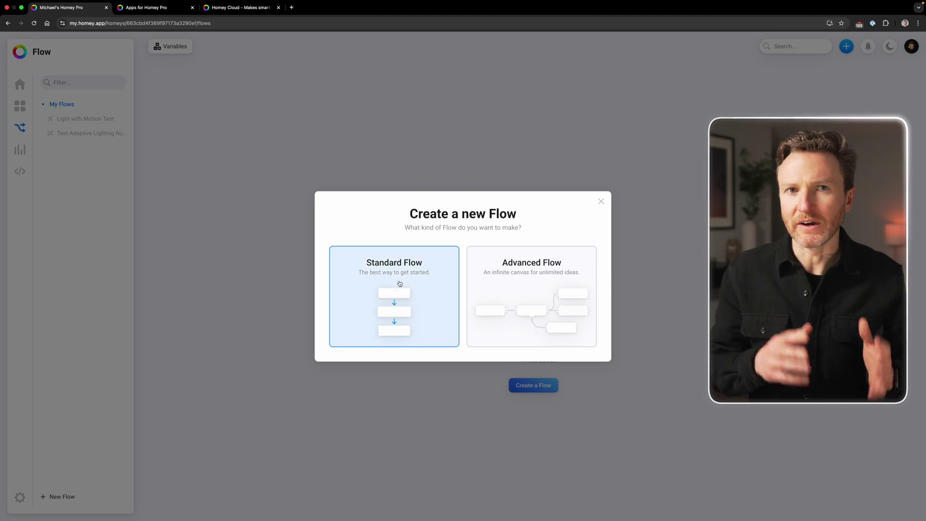
pyautogui.click(401, 279)
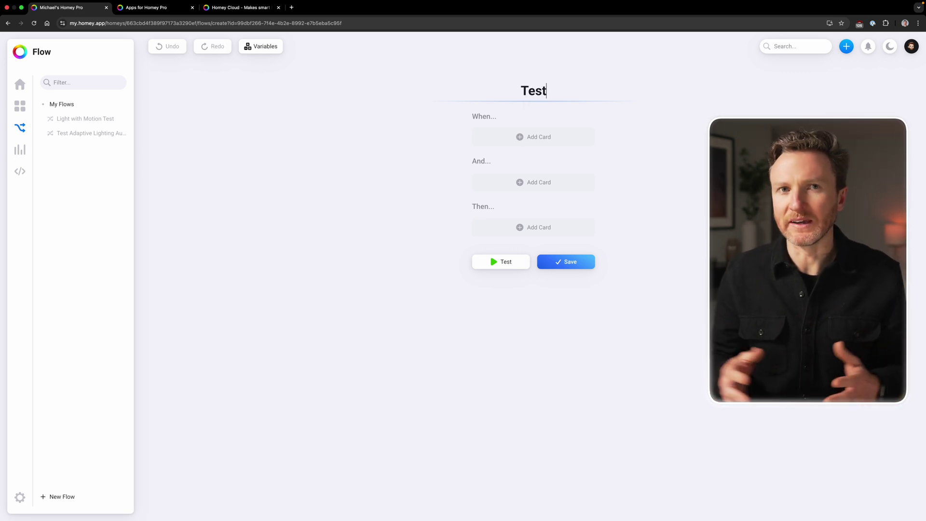
pyautogui.write('Test Automation')
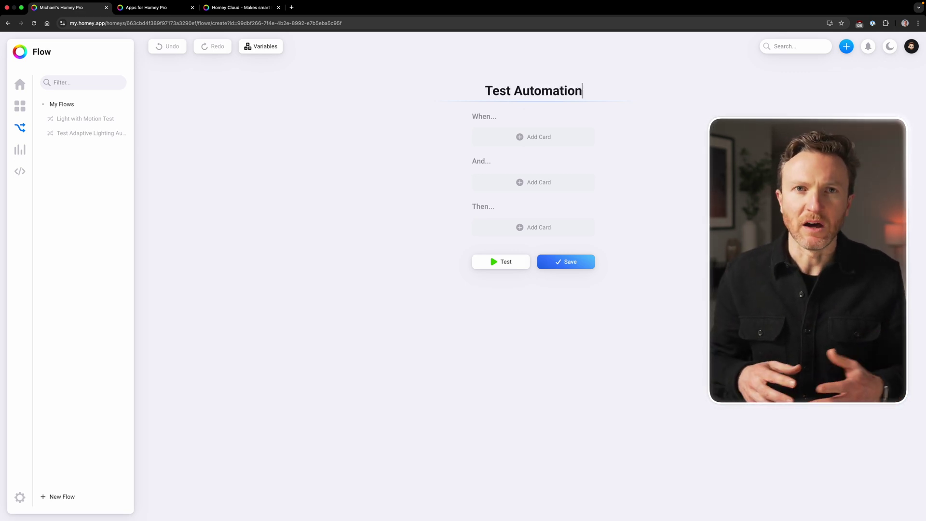
# - Add the Basement Bedroom Motion Sensor's "The motion alarm turned on" card as the flow's When trigger
pyautogui.click(525, 141)
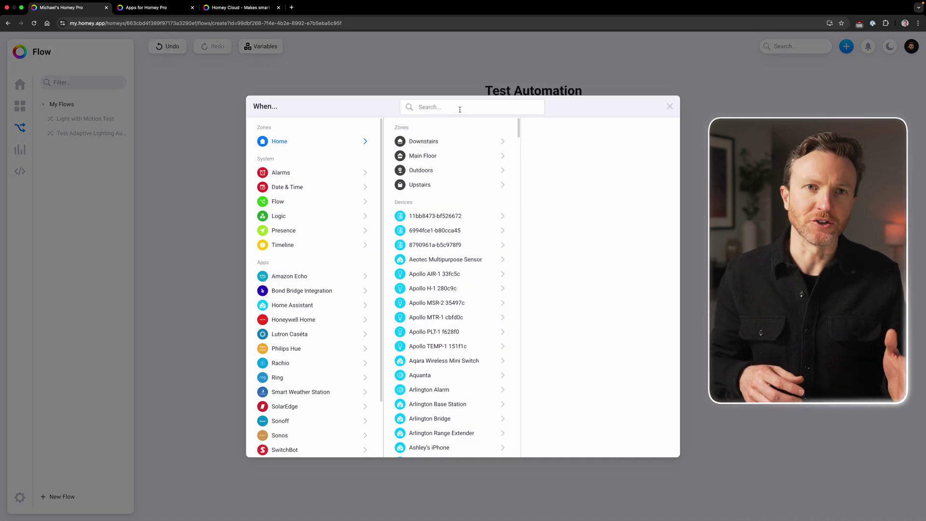
pyautogui.write('basement bed')
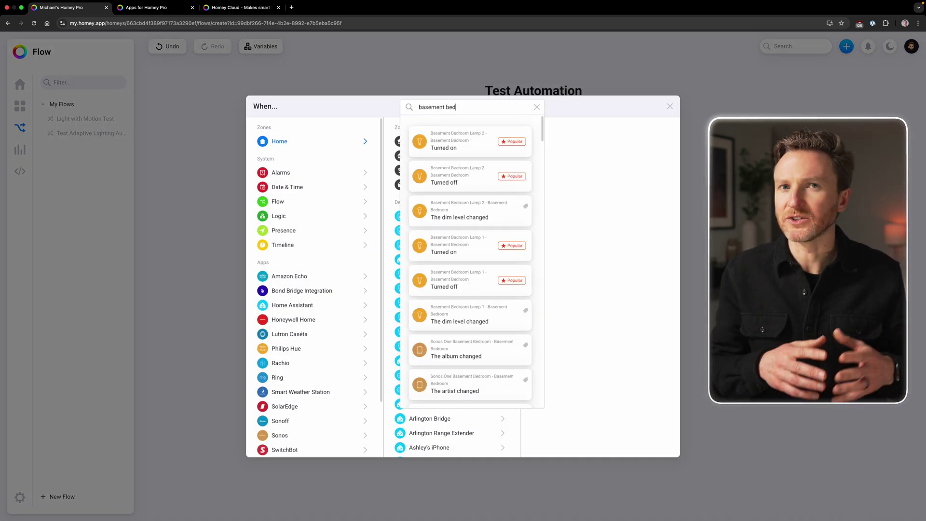
pyautogui.write('room motion')
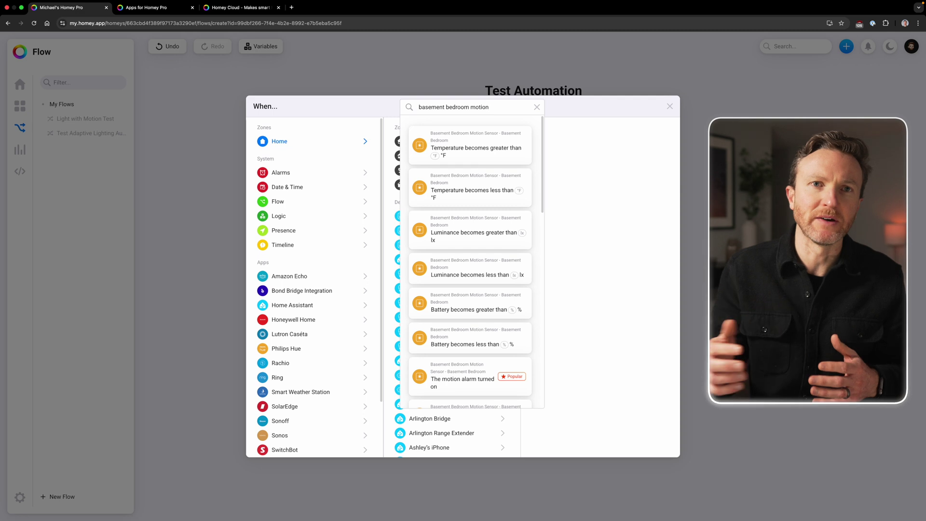
pyautogui.scroll(-2, 471, 218)
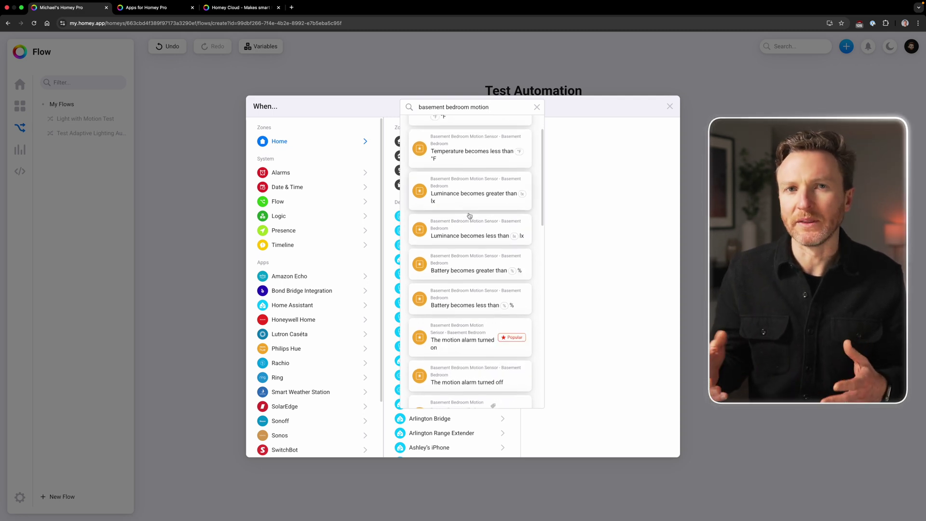
pyautogui.click(454, 327)
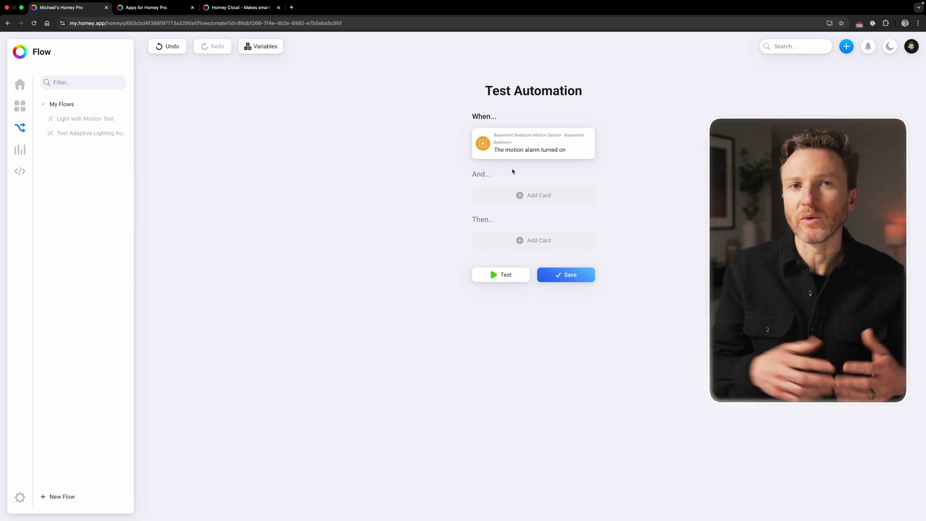
# - Add a Logic condition requiring the Basement Bedroom Motion Sensor's Luminance to be less than 100
pyautogui.click(531, 195)
pyautogui.click(354, 215)
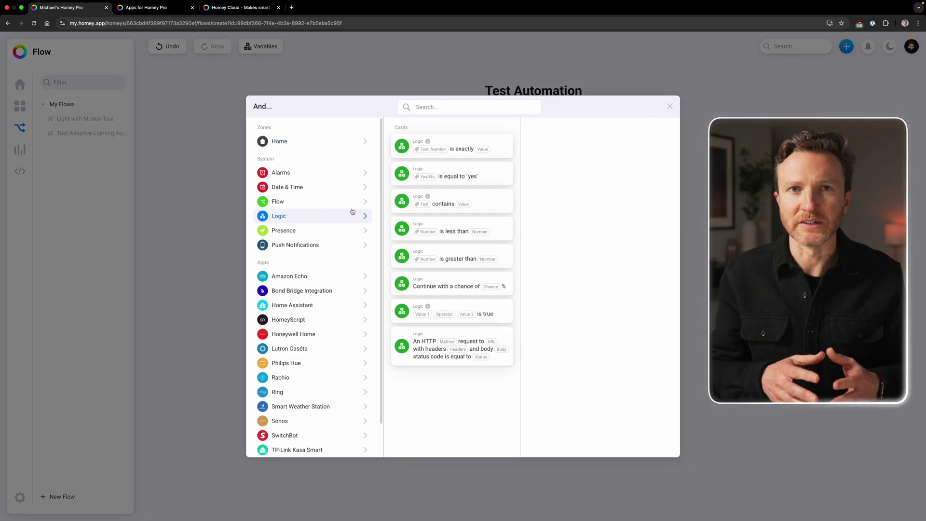
pyautogui.click(442, 230)
pyautogui.click(512, 239)
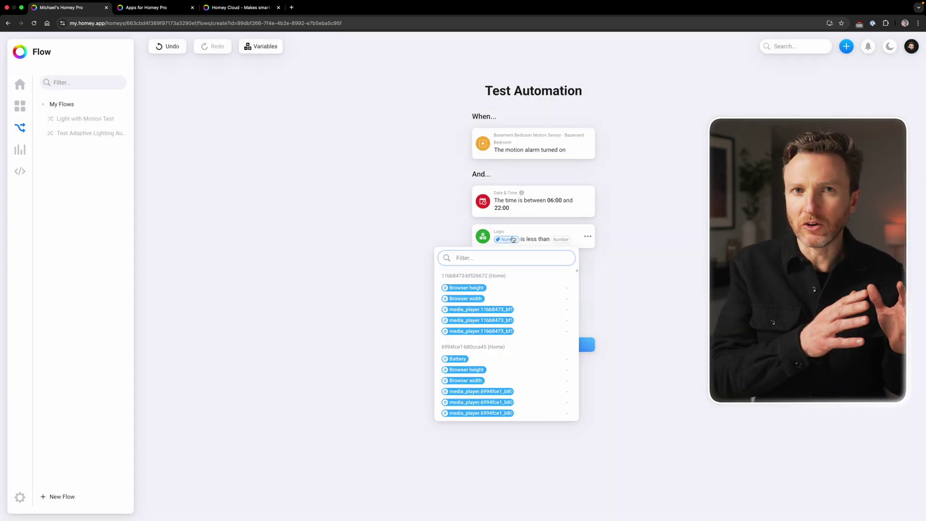
pyautogui.write('basement bedroom motion')
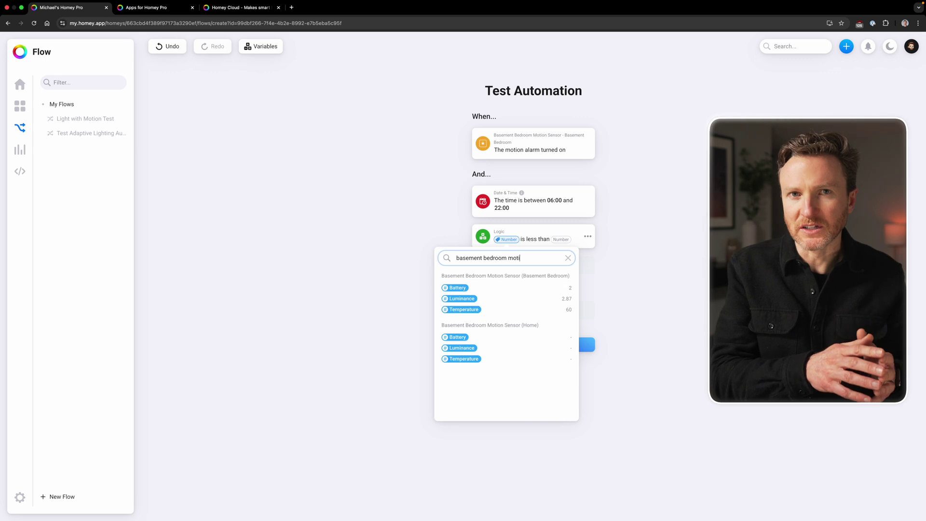
pyautogui.click(471, 300)
pyautogui.click(572, 240)
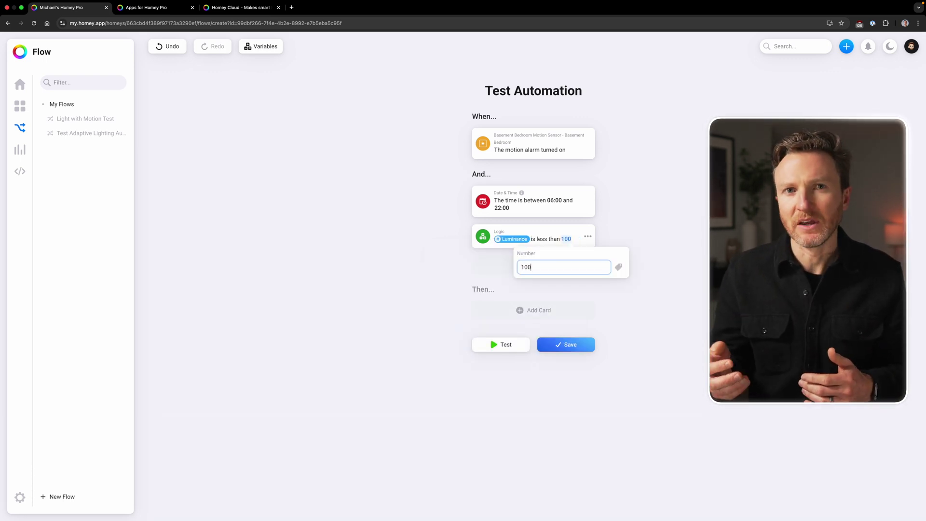
pyautogui.write('100')
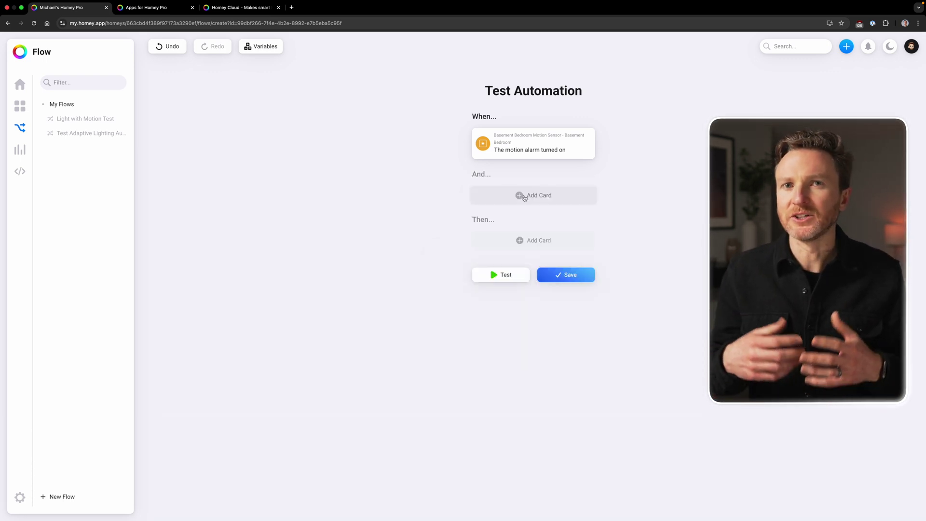
# - Add a Date & Time condition requiring the time to be between 06:00 and 22:00
pyautogui.click(520, 194)
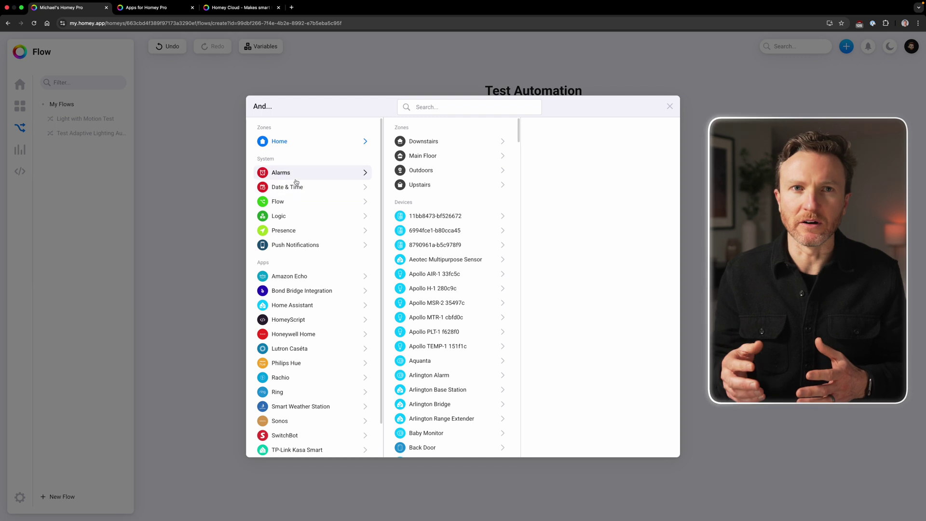
pyautogui.click(296, 186)
pyautogui.click(449, 152)
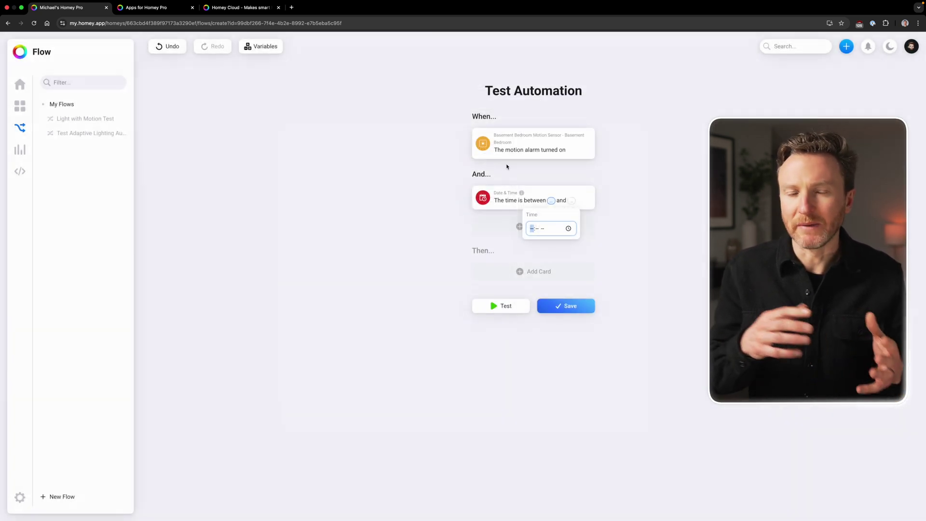
pyautogui.click(580, 205)
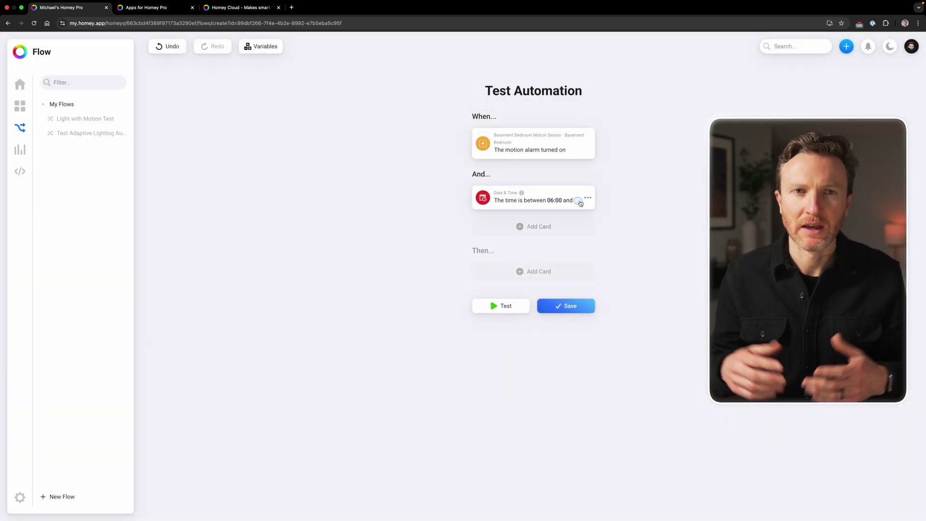
pyautogui.click(578, 200)
pyautogui.write('0p')
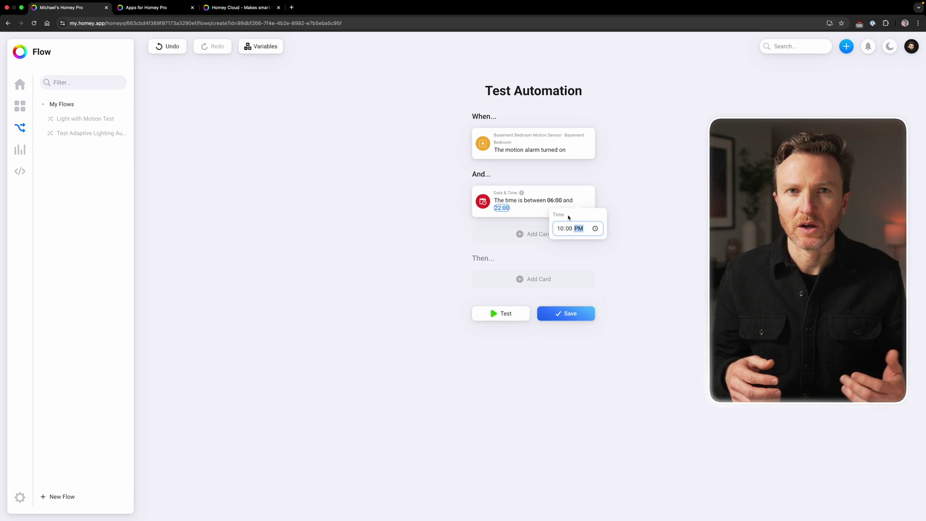
pyautogui.click(602, 263)
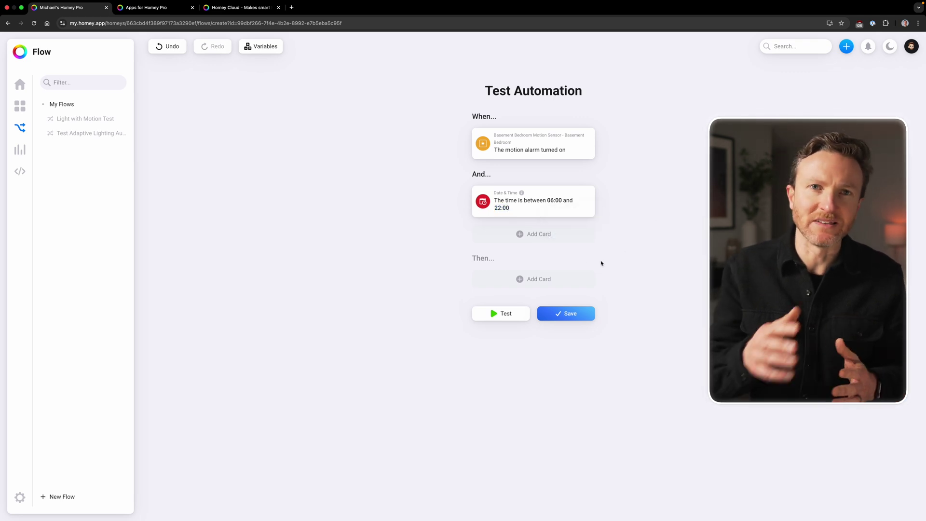
# - Add Basement Bedroom Lamp 2's "Turn on" card as the Then action and save the Test Automation flow
pyautogui.click(530, 280)
pyautogui.write('basement bnedr')
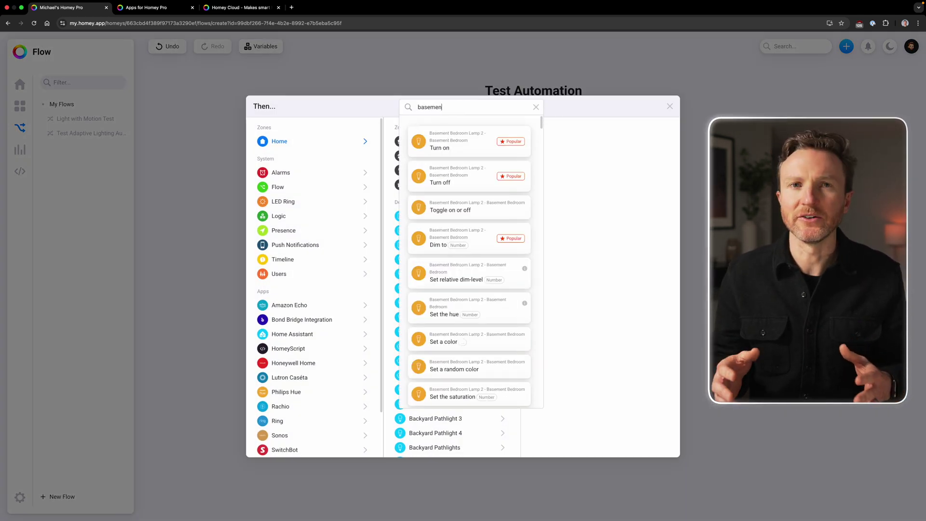
pyautogui.press('BackSpace')
pyautogui.press('BackSpace')
pyautogui.press('BackSpace')
pyautogui.press('BackSpace')
pyautogui.write('edroom lamp')
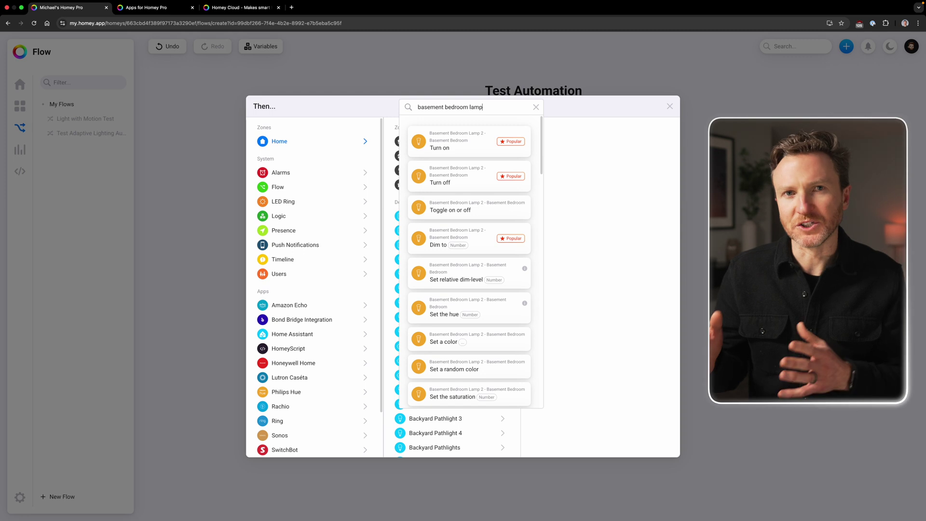
pyautogui.click(464, 153)
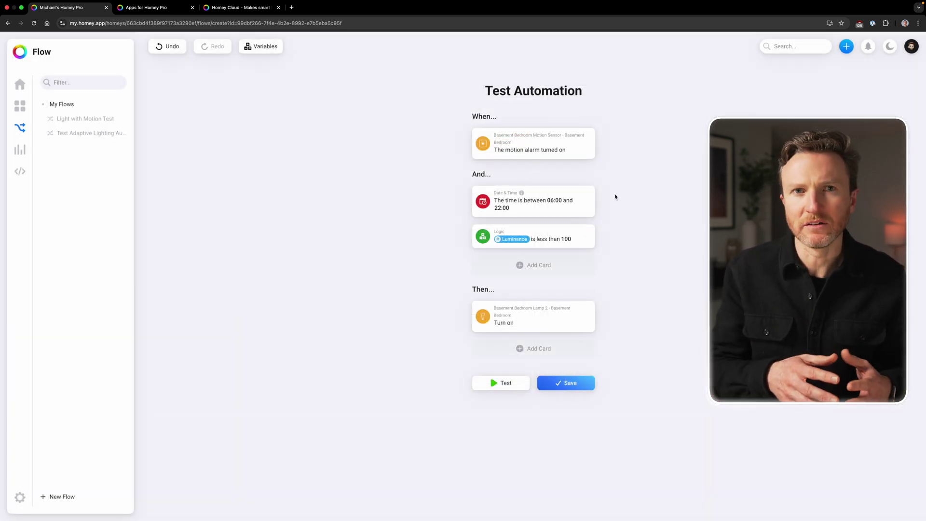
pyautogui.click(561, 384)
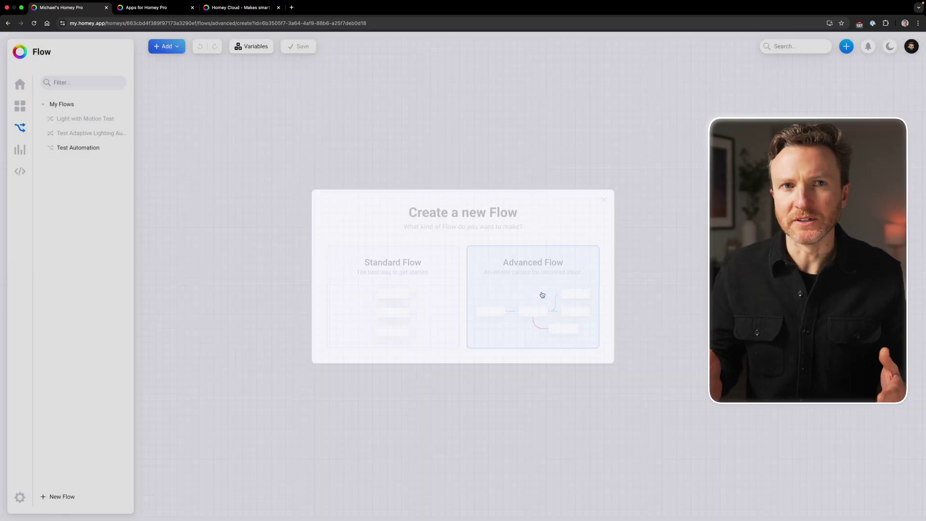
# - Create a new Advanced Flow and add the Basement Bedroom's "The zone became active" card as its When trigger
pyautogui.click(542, 295)
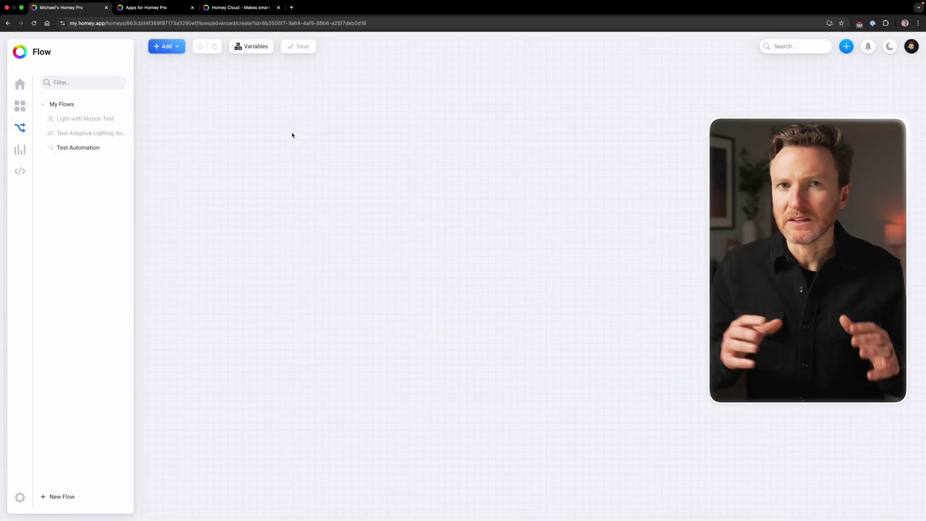
pyautogui.click(177, 51)
pyautogui.click(174, 68)
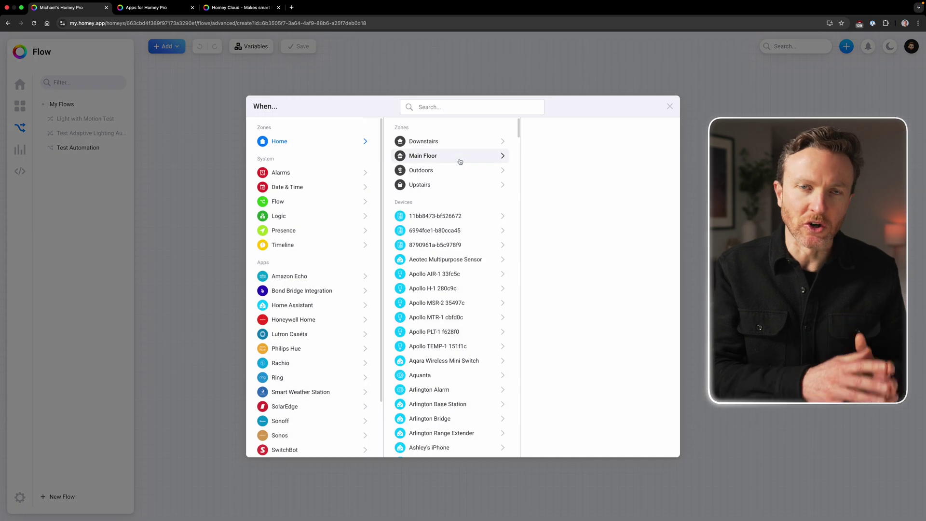
pyautogui.click(472, 145)
pyautogui.click(610, 170)
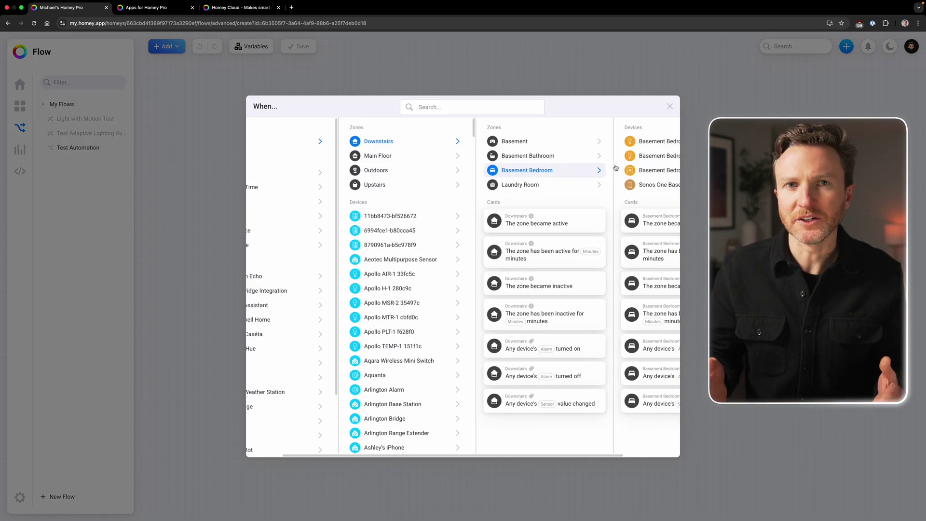
pyautogui.click(635, 216)
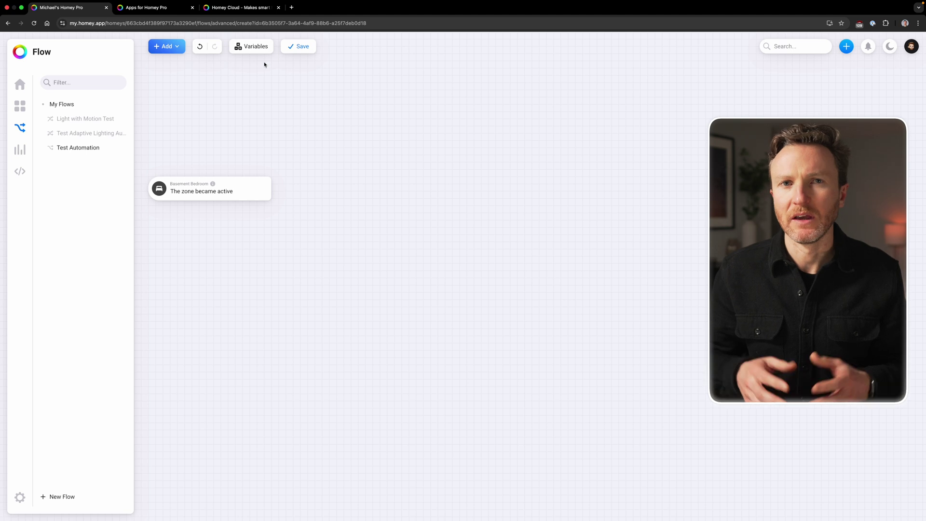
# - Add a Date & Time condition beside the trigger requiring the time to be between 06:00 and 10:00
pyautogui.click(169, 46)
pyautogui.click(173, 80)
pyautogui.click(287, 187)
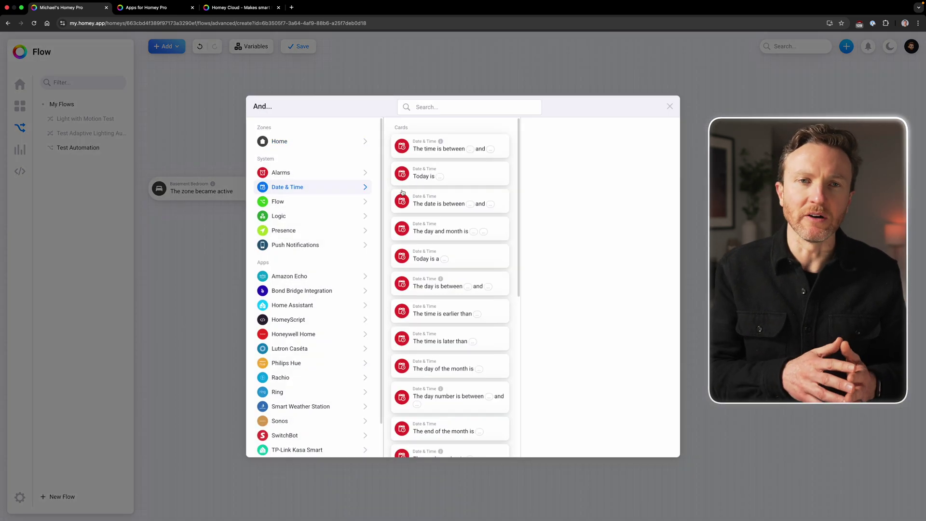
pyautogui.click(451, 145)
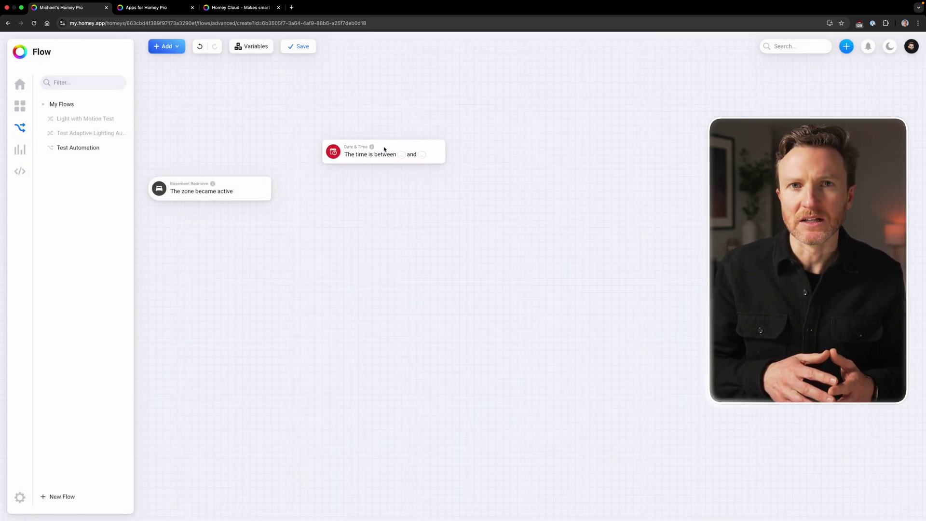
pyautogui.click(379, 187)
pyautogui.click(394, 192)
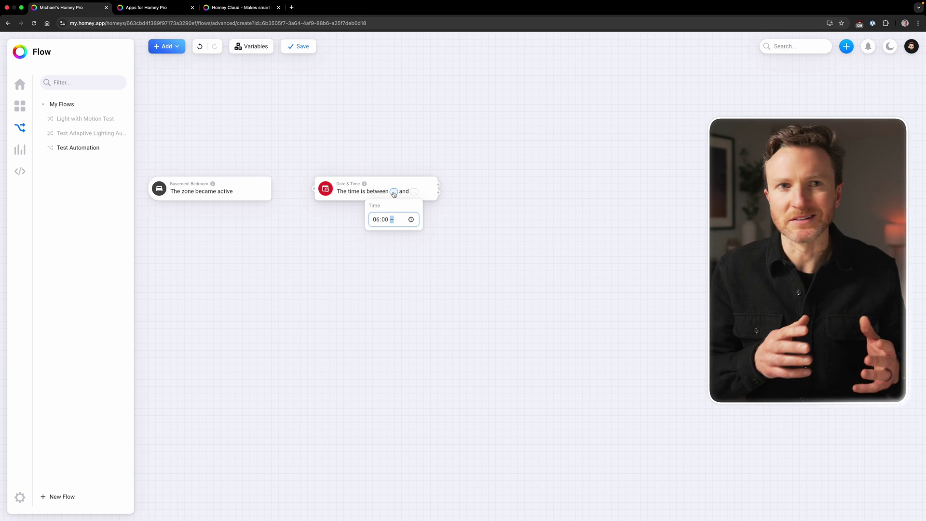
pyautogui.write('0600')
pyautogui.click(421, 192)
pyautogui.write('10:-- --')
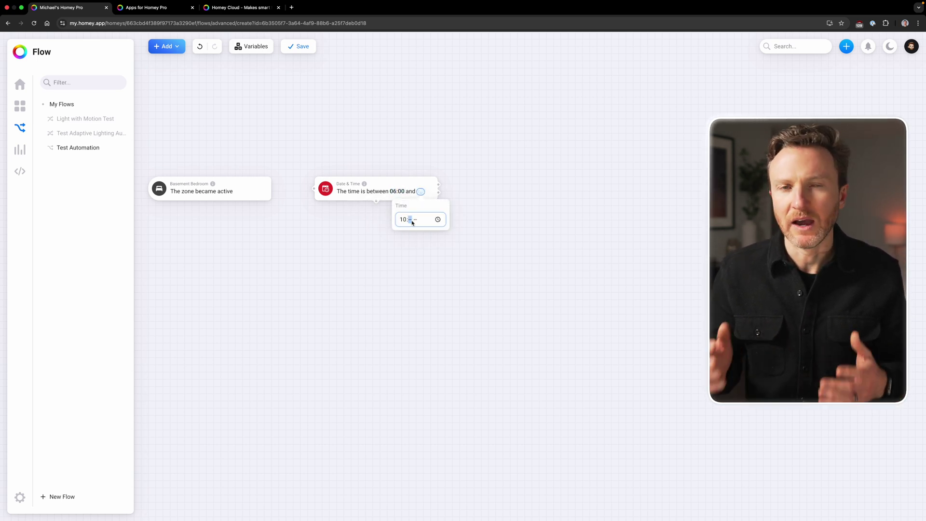
pyautogui.write('a')
pyautogui.click(403, 183)
# - Duplicate the 06:00–10:00 time condition and set the copy's range to 10:01 through 14:00
pyautogui.rightClick(404, 183)
pyautogui.click(386, 225)
pyautogui.click(397, 228)
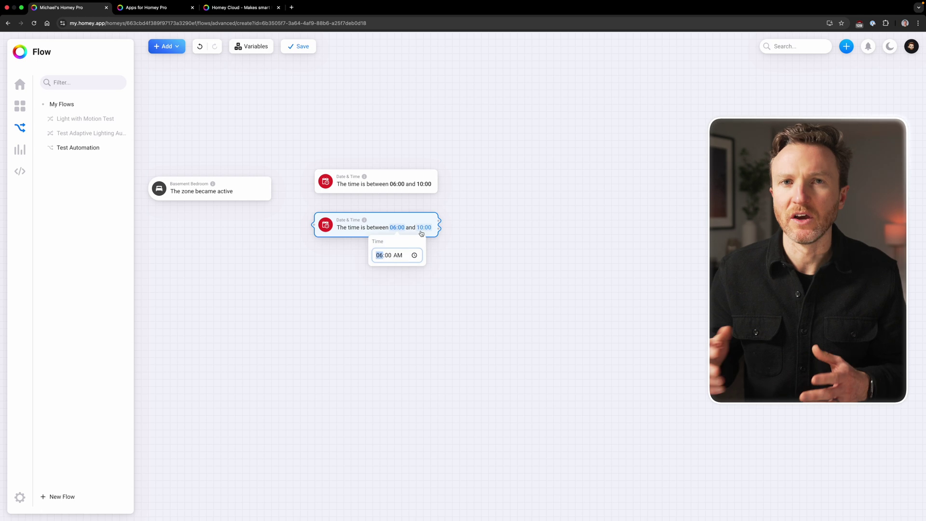
pyautogui.click(425, 228)
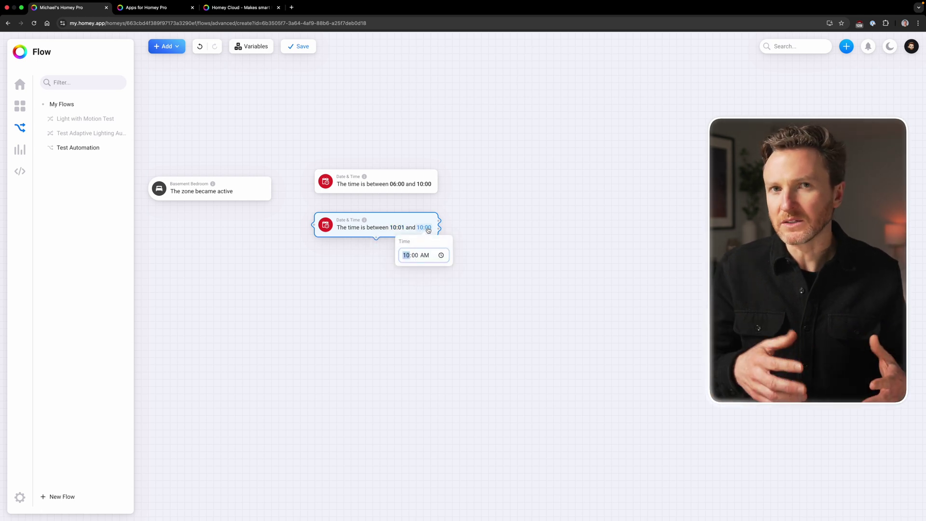
# - Duplicate the second time condition below itself and set the copy's start time to 14:01
pyautogui.rightClick(428, 227)
pyautogui.click(411, 269)
pyautogui.click(396, 278)
pyautogui.write('0201p')
# - Duplicate the third time condition, set the third's end time to 18:00, and set the fourth's range to 18:01 through 22:00
pyautogui.rightClick(420, 278)
pyautogui.click(404, 320)
pyautogui.click(396, 336)
pyautogui.write('0601p')
pyautogui.click(420, 278)
pyautogui.write('0600p')
pyautogui.click(425, 336)
pyautogui.write('1000p')
# - Space the four time conditions evenly in a column and align the zone trigger with the first one
pyautogui.moveTo(385, 270)
pyautogui.mouseDown()
pyautogui.moveTo(381, 187)
pyautogui.moveTo(383, 261)
pyautogui.mouseUp()
pyautogui.moveTo(382, 297)
pyautogui.mouseDown()
pyautogui.moveTo(397, 238)
pyautogui.moveTo(383, 286)
pyautogui.mouseUp()
pyautogui.moveTo(250, 189); pyautogui.dragTo(264, 182)
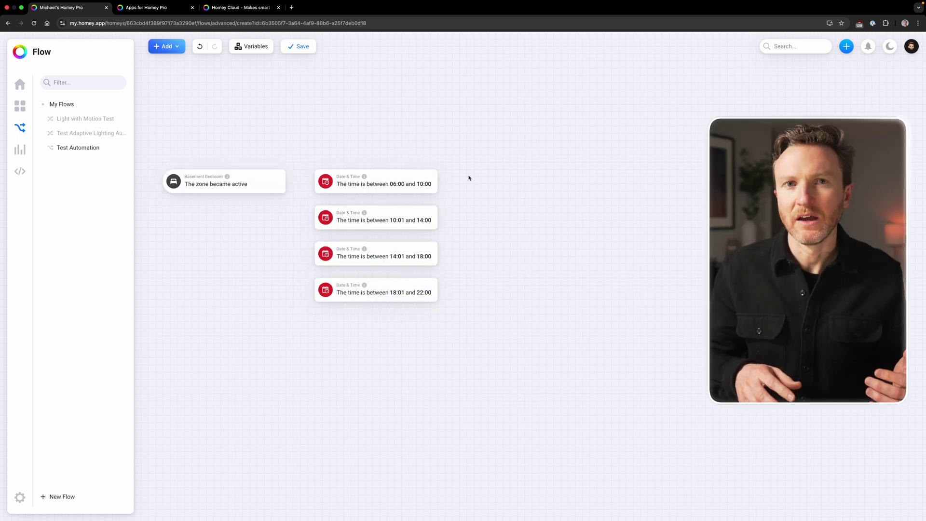
# - Add Basement Bedroom Lamp 2's "Dim to" and "Set a temperature" cards as Then actions, stacked beside the time conditions
pyautogui.click(169, 47)
pyautogui.click(170, 96)
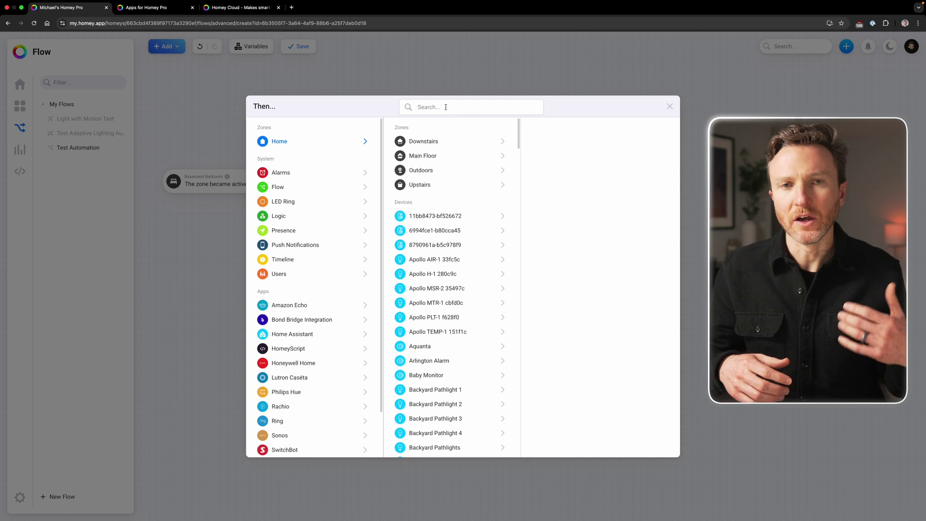
pyautogui.write('dim')
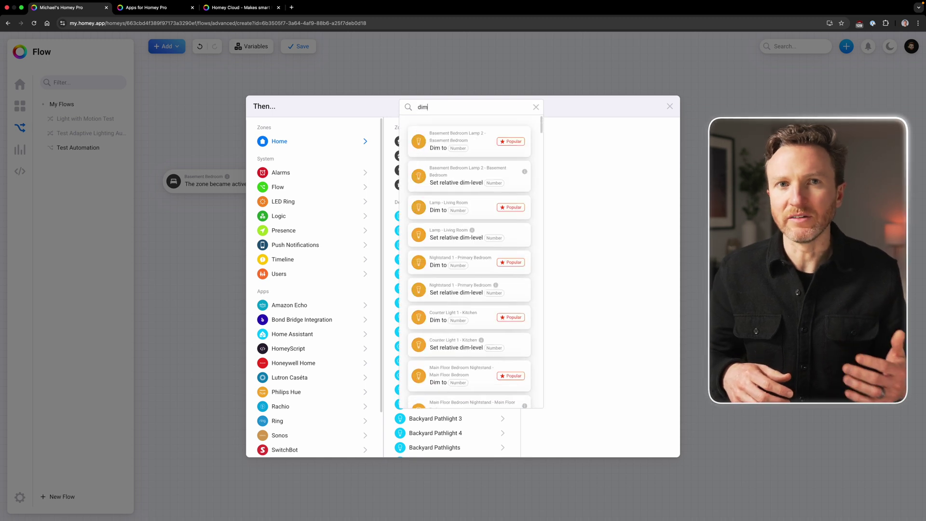
pyautogui.click(473, 141)
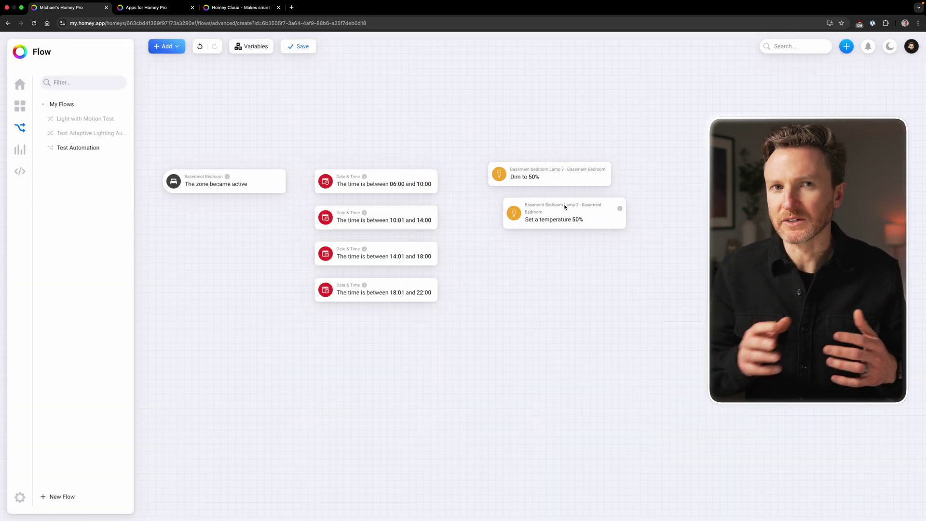
pyautogui.moveTo(565, 207); pyautogui.dragTo(553, 211)
# - Set the lamp's dim level to 80% and its temperature to 40%
pyautogui.click(535, 177)
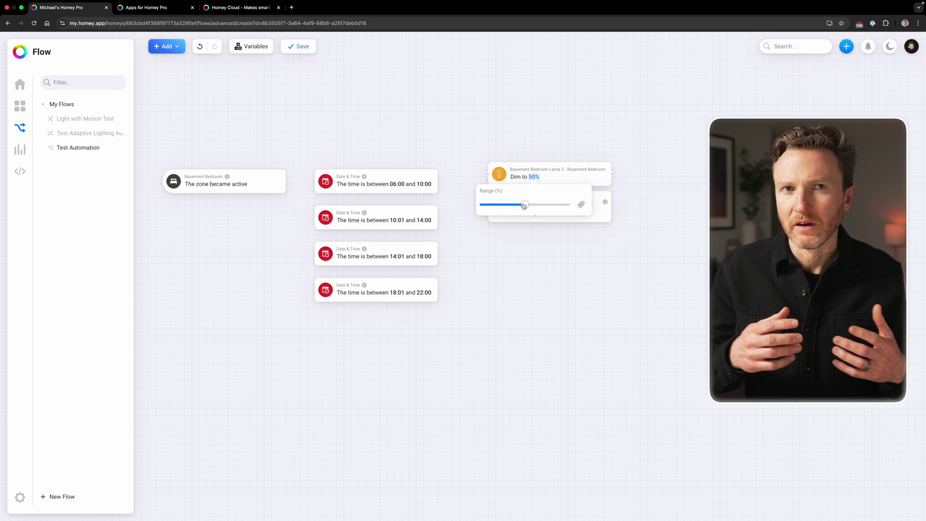
pyautogui.click(561, 213)
pyautogui.click(555, 242)
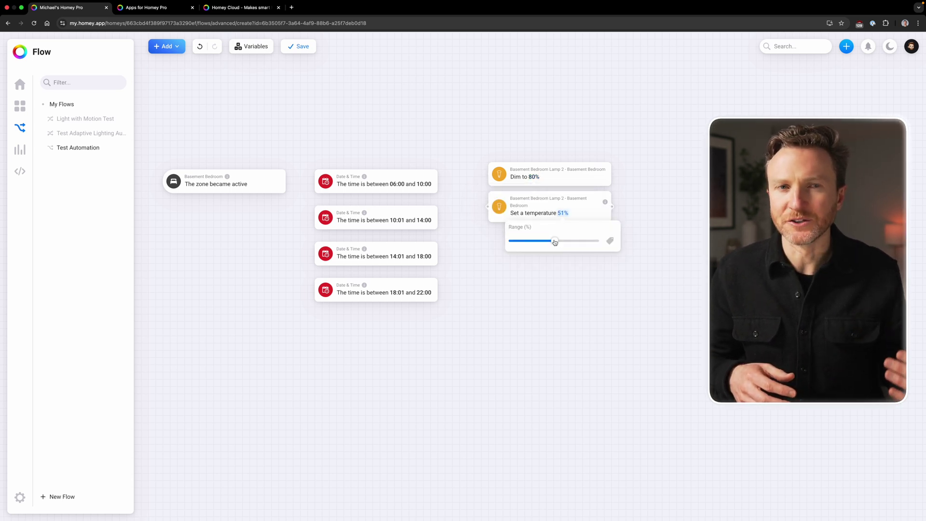
pyautogui.moveTo(546, 243); pyautogui.dragTo(548, 242)
# - Duplicate the dim and temperature pair three times, setting the copies to 100% and 60%, 100% and 50%, and 80% and 30%
pyautogui.moveTo(632, 227); pyautogui.dragTo(575, 320)
pyautogui.press('super+c')
pyautogui.press('super+v')
pyautogui.rightClick(568, 249)
pyautogui.click(569, 327)
pyautogui.moveTo(631, 396); pyautogui.dragTo(529, 312)
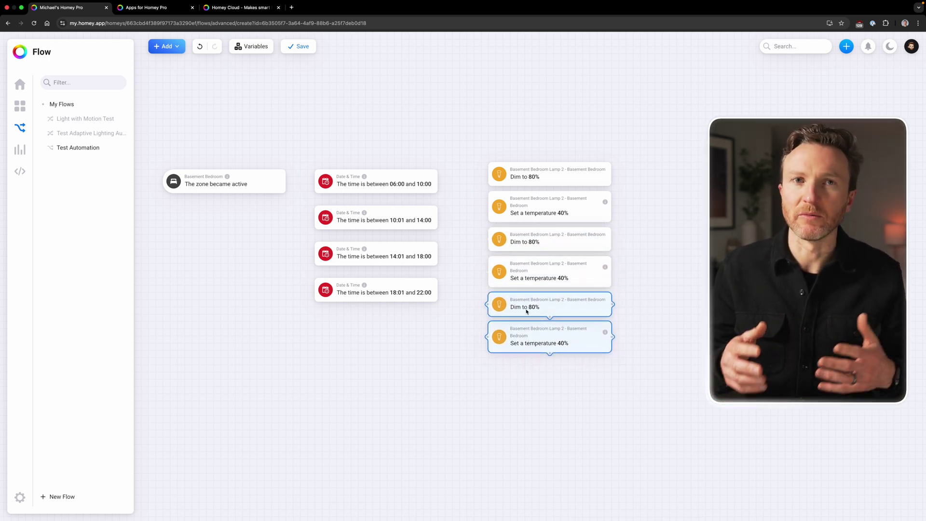
pyautogui.rightClick(552, 316)
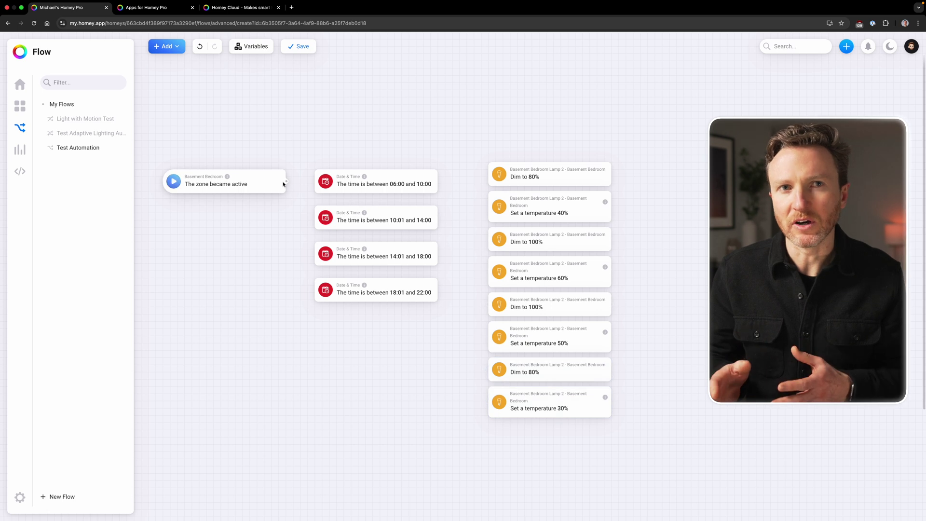
# - Connect the zone trigger through the four time conditions via their false outputs, and link the 06:00–10:00 condition to the first dim and temperature pair
pyautogui.moveTo(300, 184); pyautogui.dragTo(348, 183)
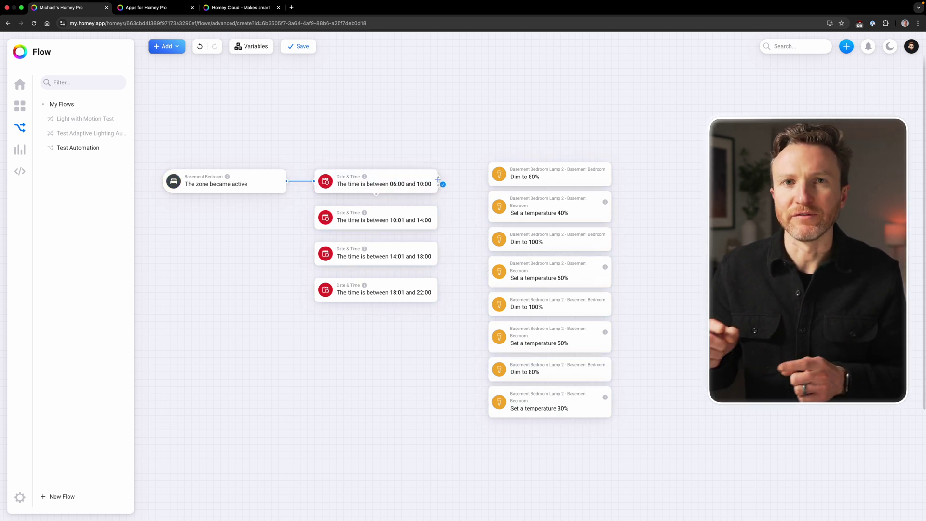
pyautogui.moveTo(479, 175); pyautogui.dragTo(488, 206)
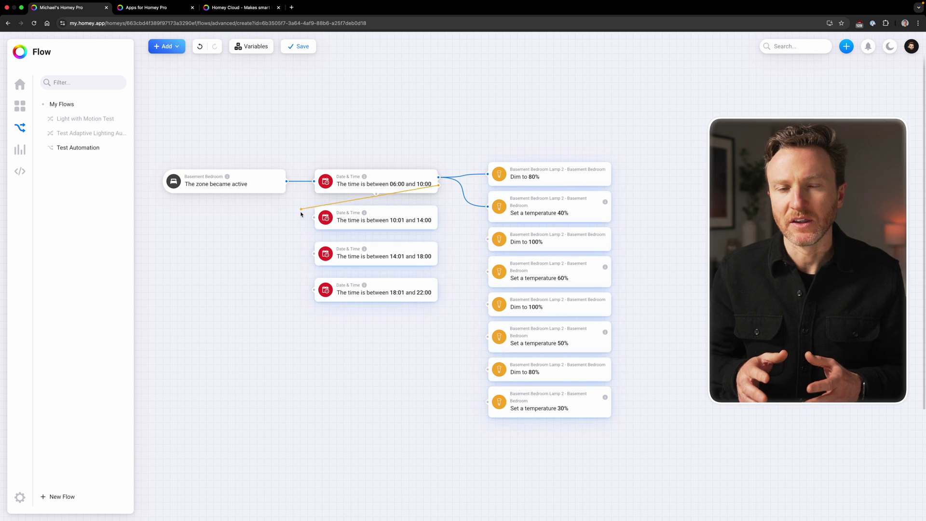
pyautogui.moveTo(301, 212); pyautogui.dragTo(314, 217)
pyautogui.moveTo(441, 260); pyautogui.dragTo(314, 289)
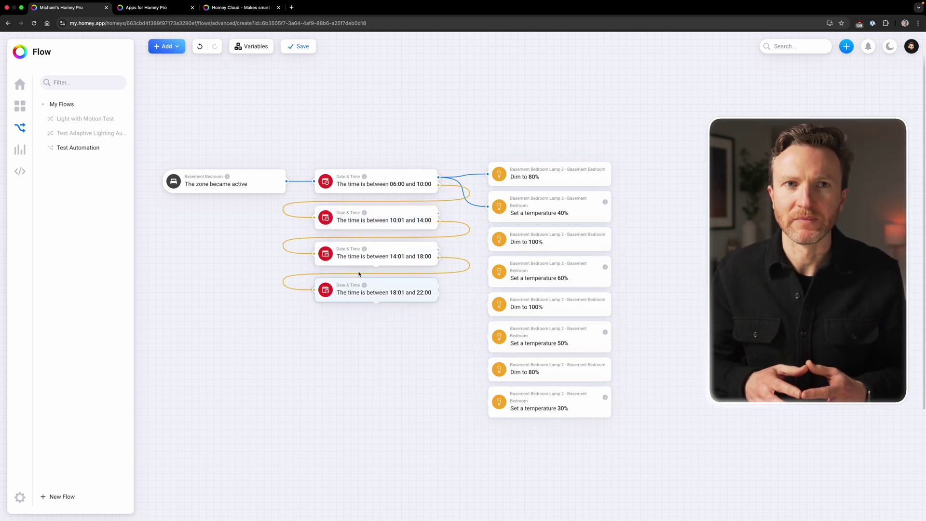
# - Connect the true outputs of the remaining three time conditions to their matching dim and temperature cards
pyautogui.moveTo(438, 213); pyautogui.dragTo(479, 229)
pyautogui.moveTo(452, 265); pyautogui.dragTo(488, 304)
pyautogui.moveTo(492, 383); pyautogui.dragTo(488, 401)
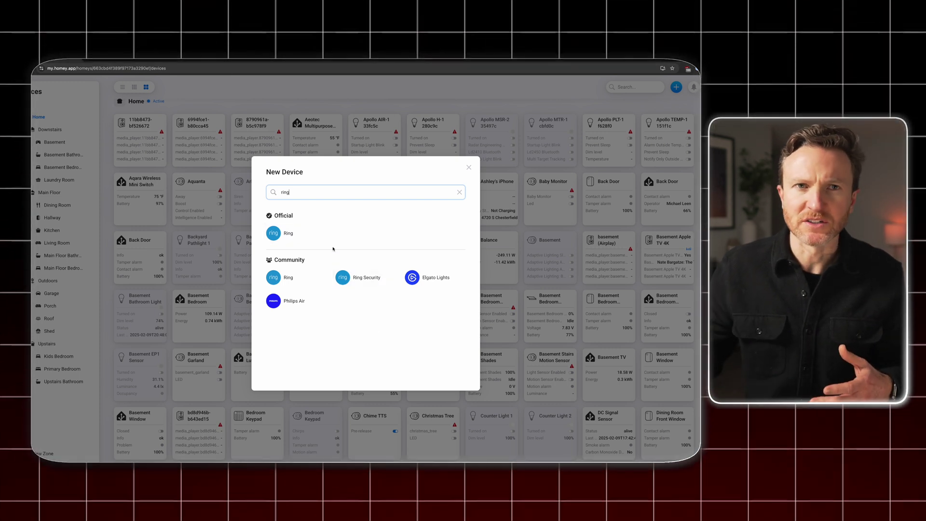
# - Open the official Ring brand's list of device types for adding a new device
pyautogui.click(273, 234)
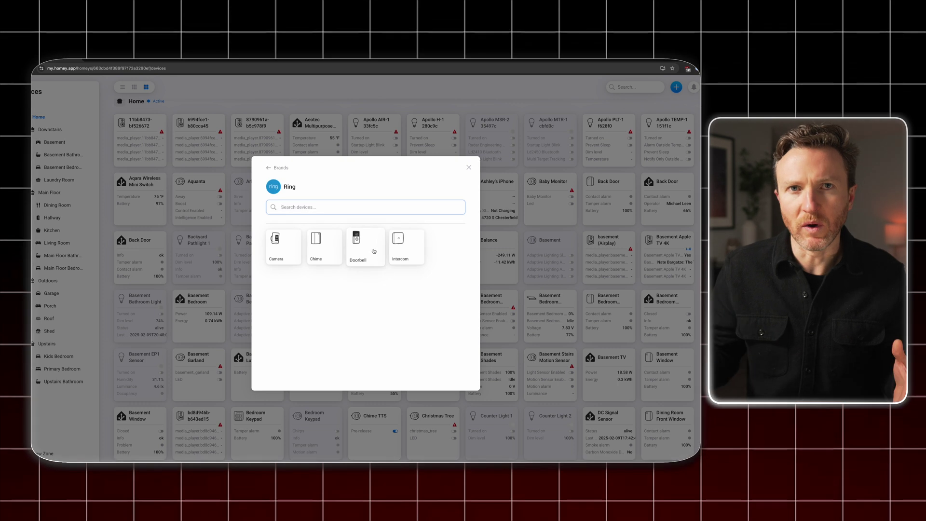